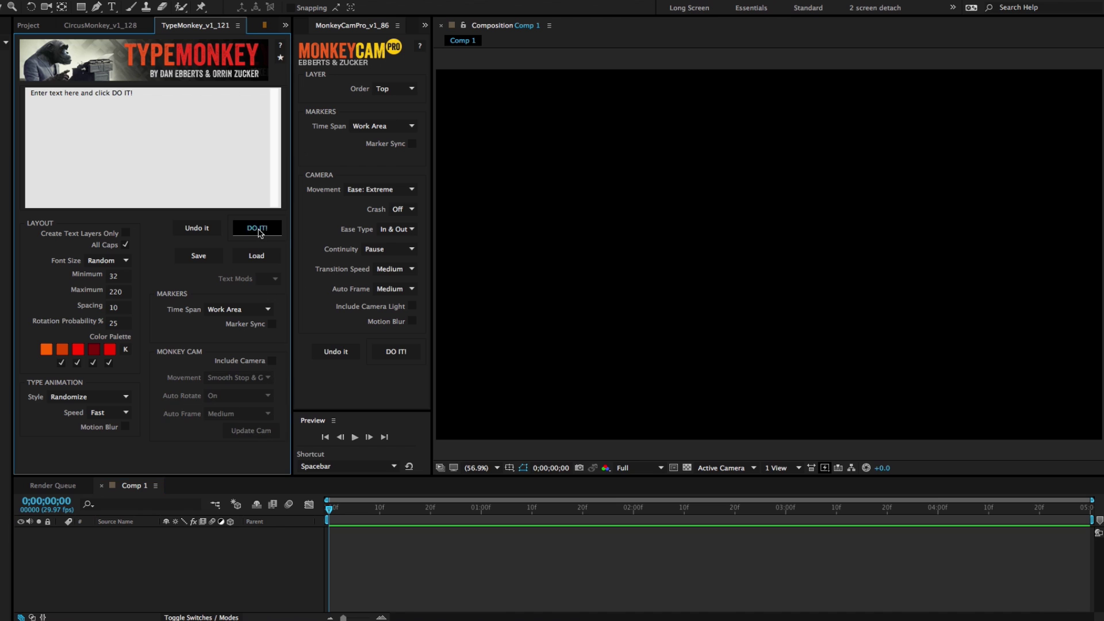
- Build the default TypeMonkey text animation in Comp 1 and preview it
{"action": "left_click", "coordinate": [257, 228]}
{"action": "left_click", "coordinate": [355, 437]}
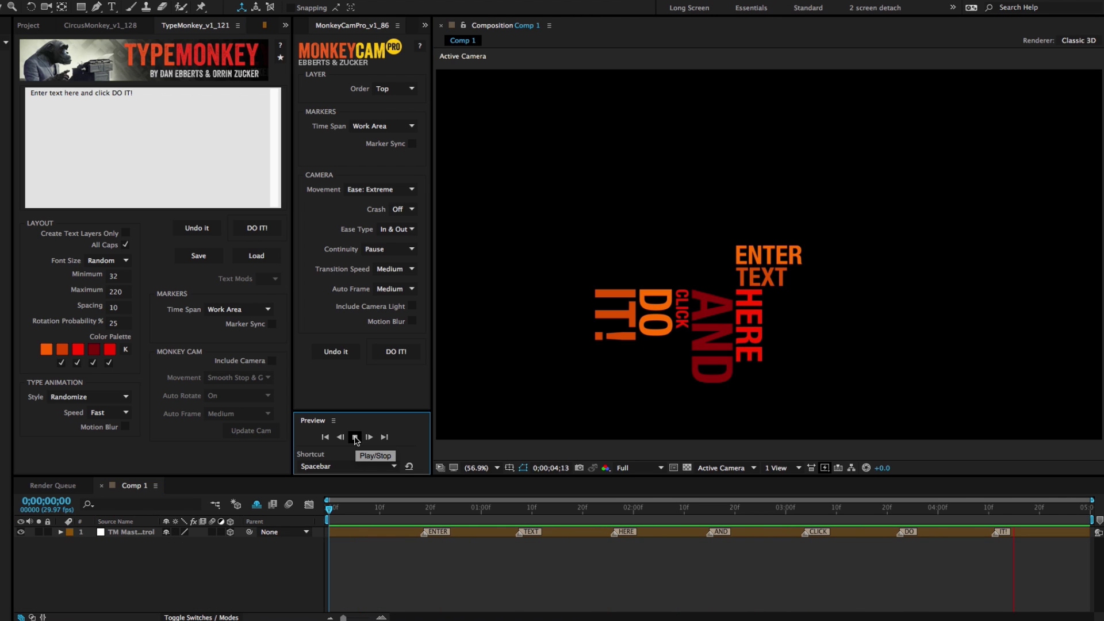
{"action": "left_click", "coordinate": [307, 232]}
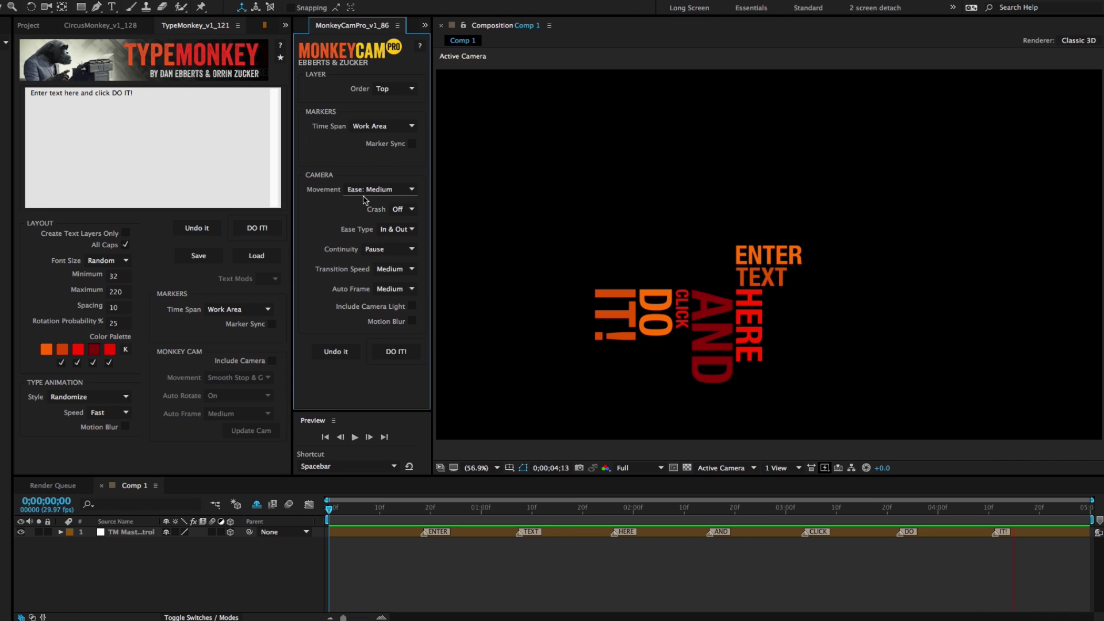
- Add a MonkeyCam Pro camera with Ease: Extreme movement and preview from the start
{"action": "left_click", "coordinate": [364, 192]}
{"action": "left_click", "coordinate": [364, 202]}
{"action": "left_click", "coordinate": [392, 352]}
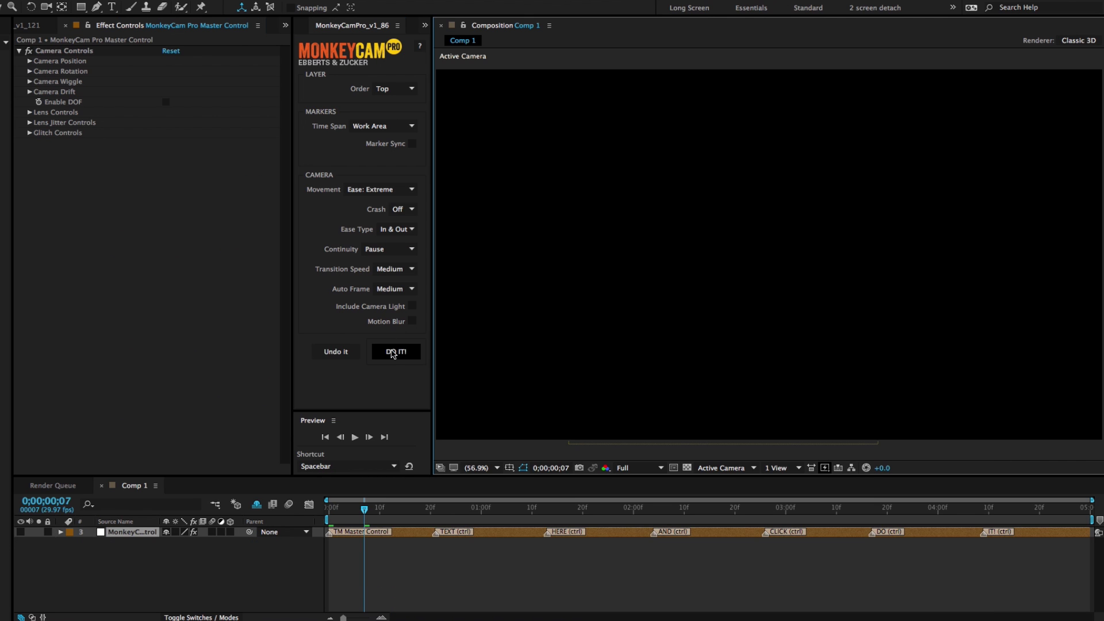
{"action": "left_click", "coordinate": [329, 507]}
{"action": "left_click", "coordinate": [354, 437]}
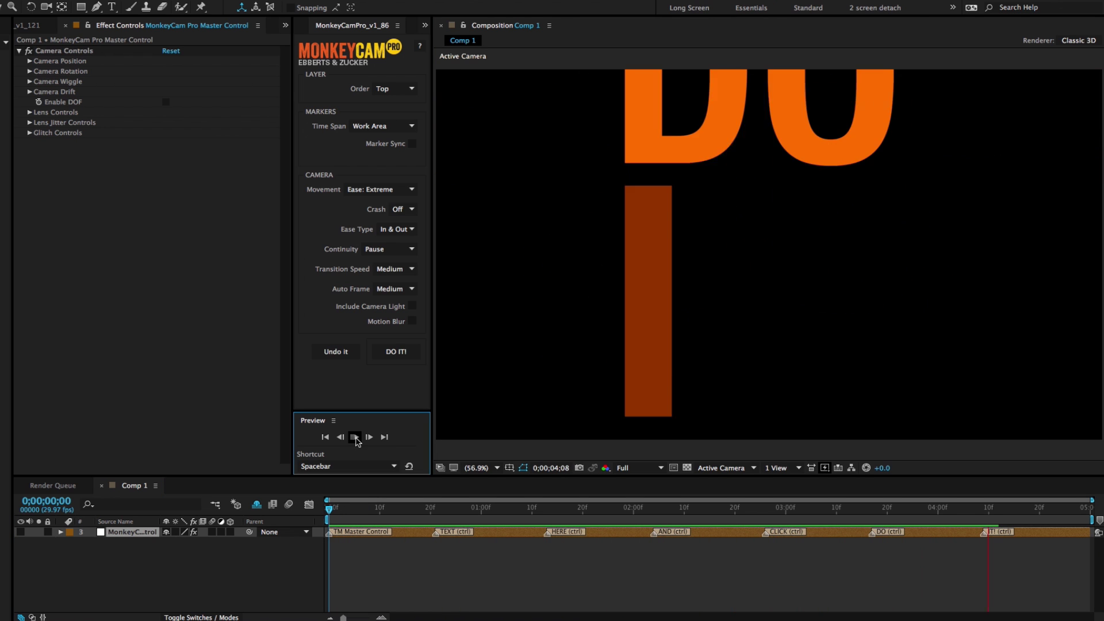
- Hide shy layers and align the IT! (ctrl) marker with the text's IT! marker, then preview
{"action": "key", "text": "space"}
{"action": "left_click_drag", "start_coordinate": [364, 514], "coordinate": [490, 534]}
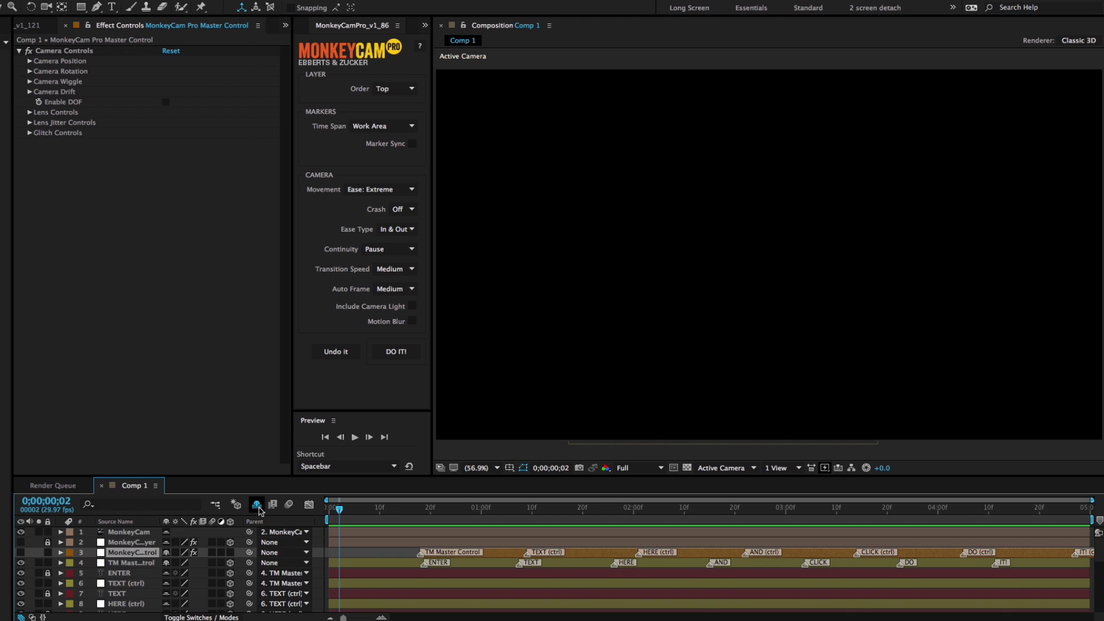
{"action": "left_click", "coordinate": [257, 506]}
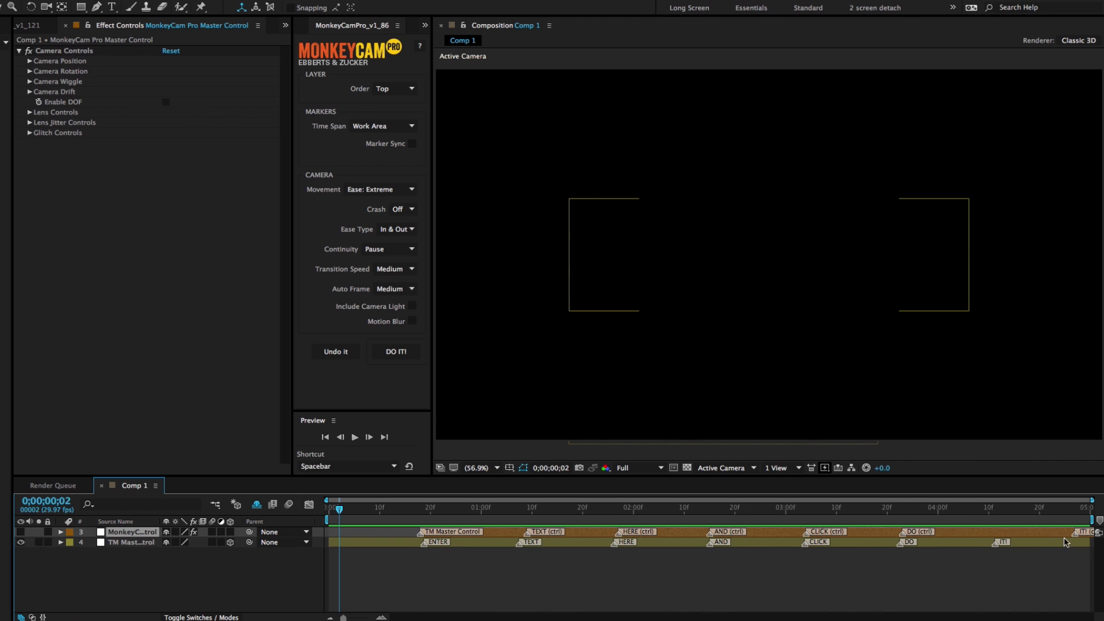
{"action": "left_click_drag", "start_coordinate": [996, 534], "coordinate": [992, 535]}
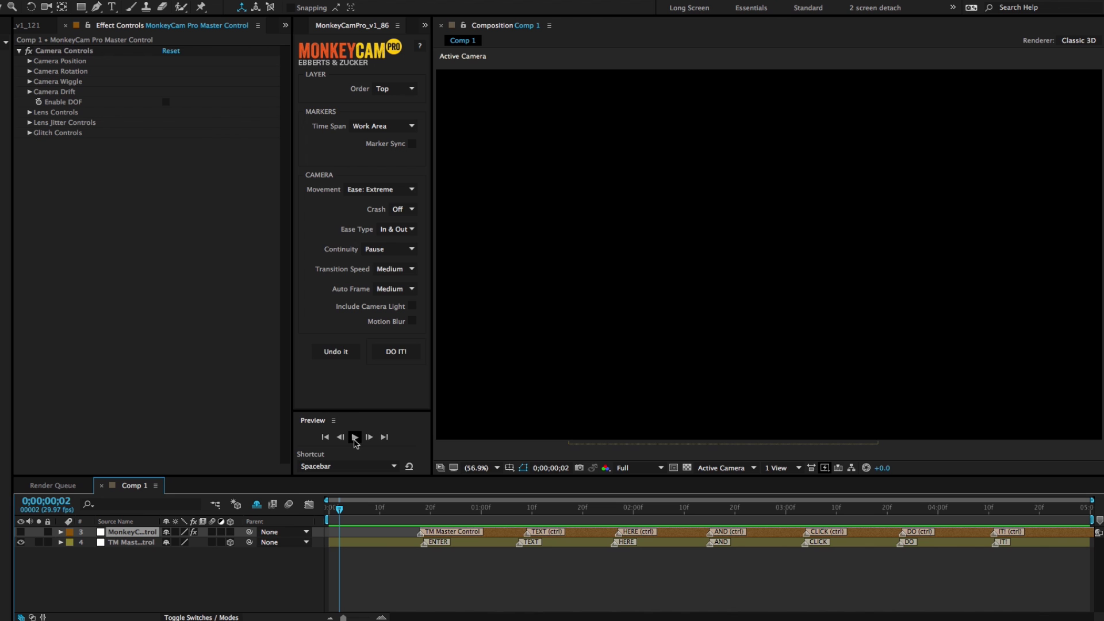
{"action": "left_click", "coordinate": [355, 438]}
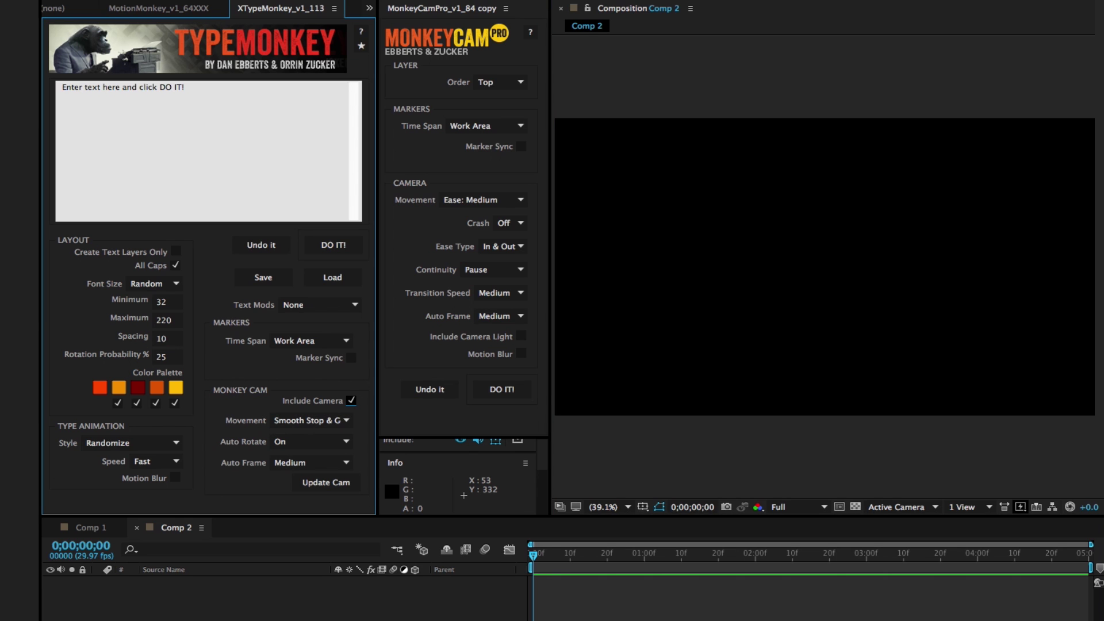
{"action": "left_click", "coordinate": [350, 401]}
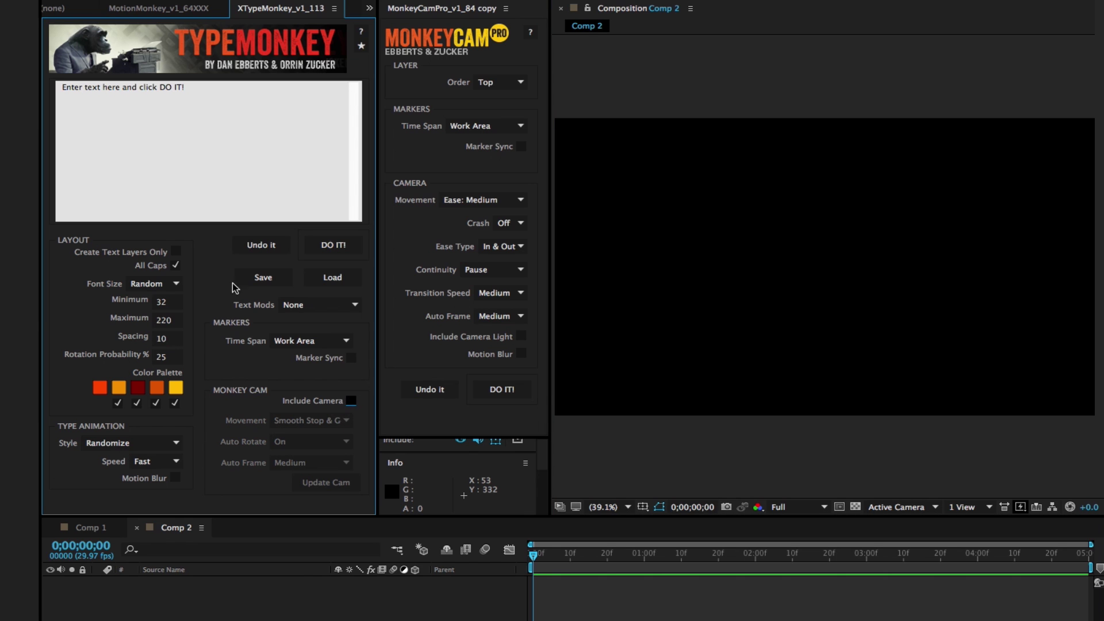
- Build Comp 2's text without TypeMonkey's camera and duplicate TM Master Control as TM Master Control Copy
{"action": "left_click", "coordinate": [332, 247]}
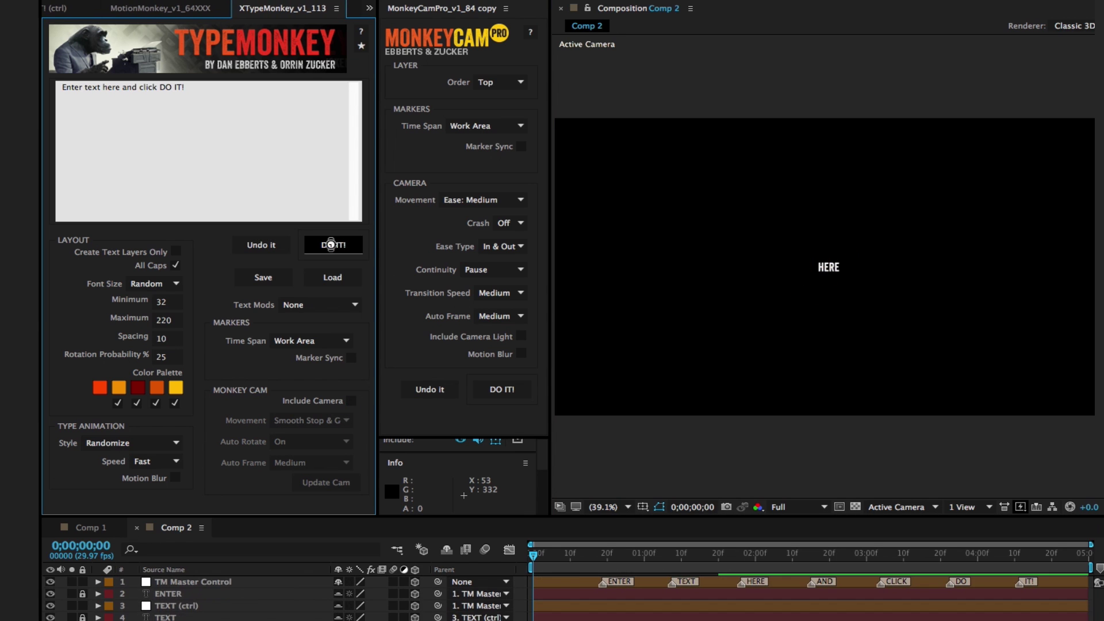
{"action": "left_click", "coordinate": [213, 582]}
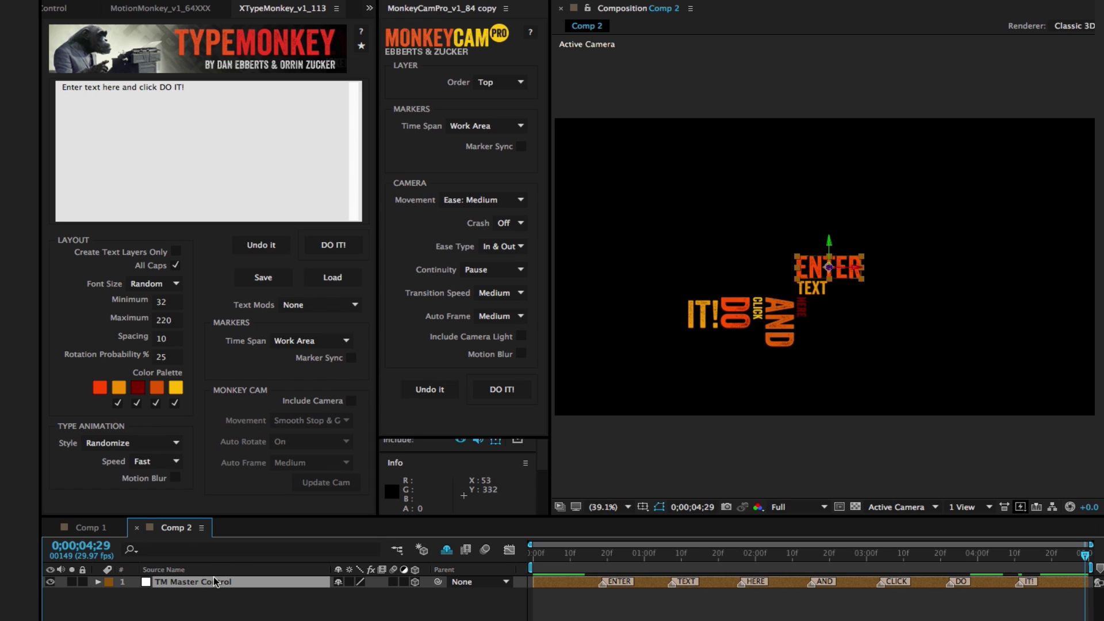
{"action": "key", "text": "ctrl+d"}
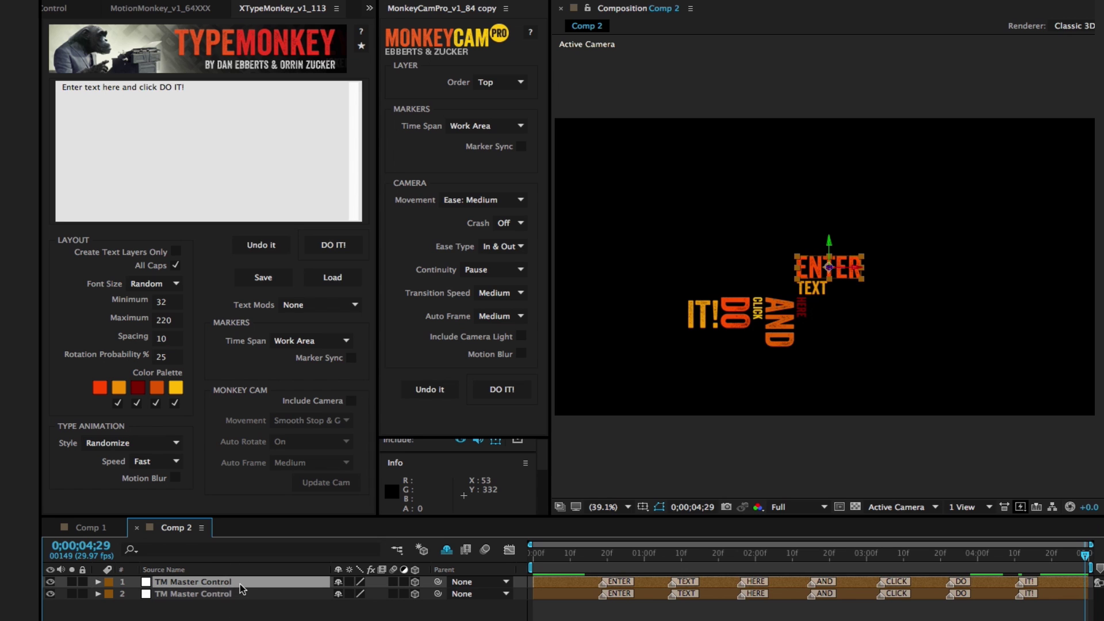
{"action": "key", "text": "Return"}
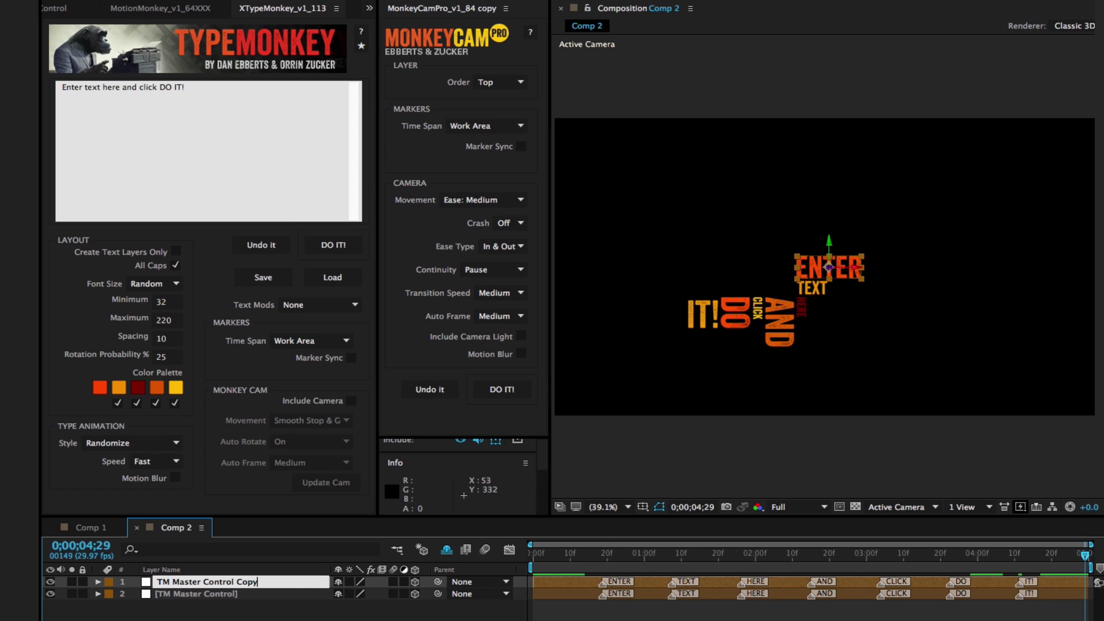
{"action": "type", "text": "Copy"}
{"action": "left_click", "coordinate": [240, 603]}
- Add a MonkeyCam camera with Marker Sync guided by TM Master Control Copy
{"action": "left_click", "coordinate": [232, 581]}
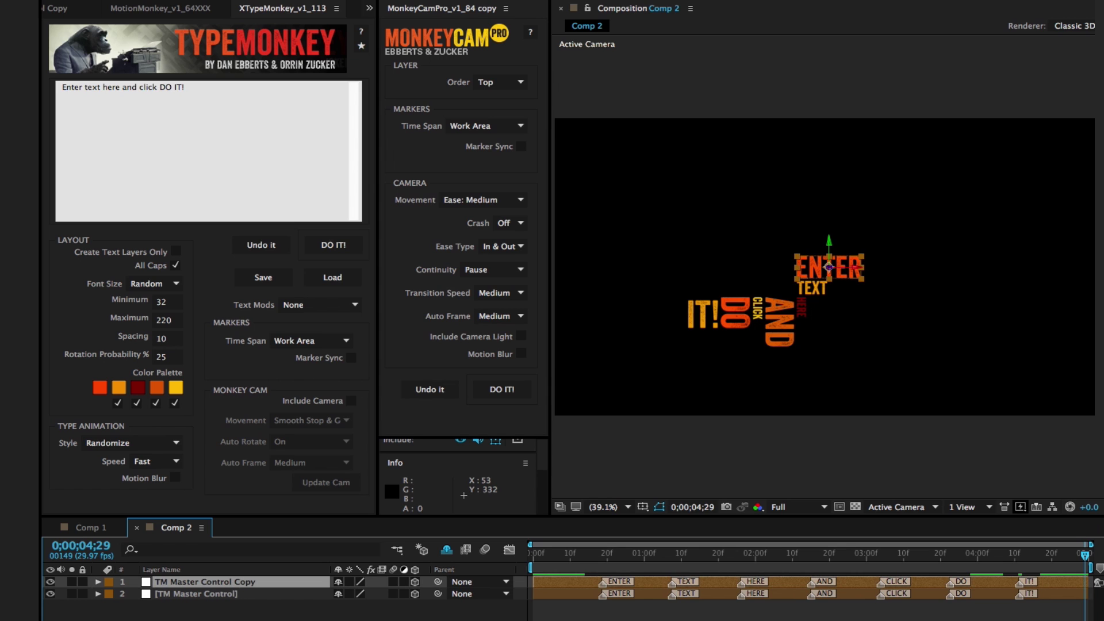
{"action": "left_click", "coordinate": [521, 146]}
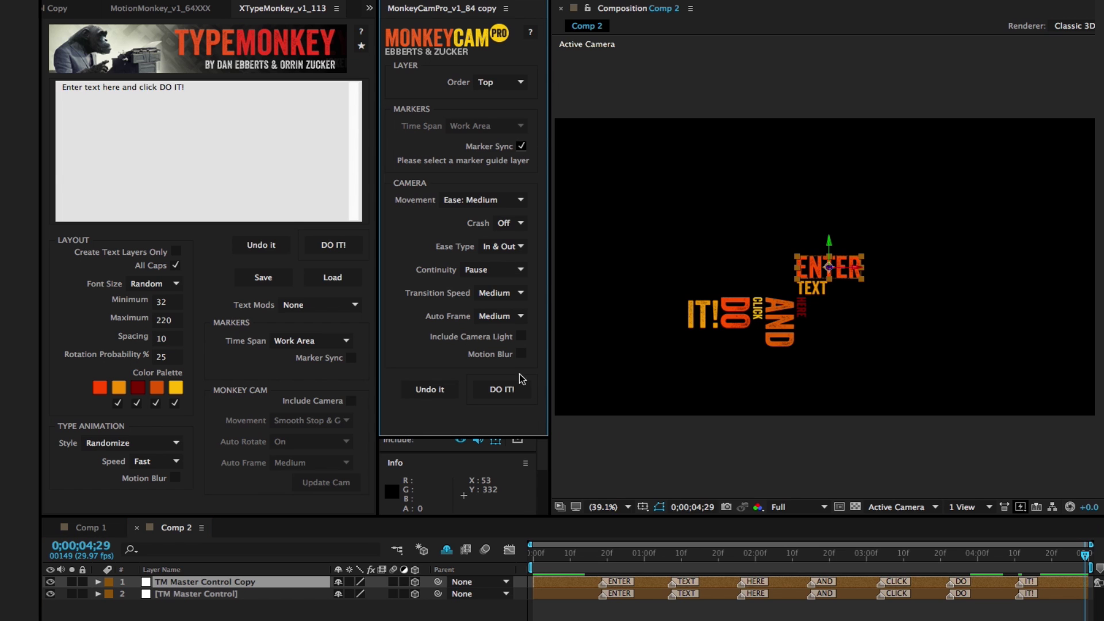
{"action": "left_click", "coordinate": [515, 391]}
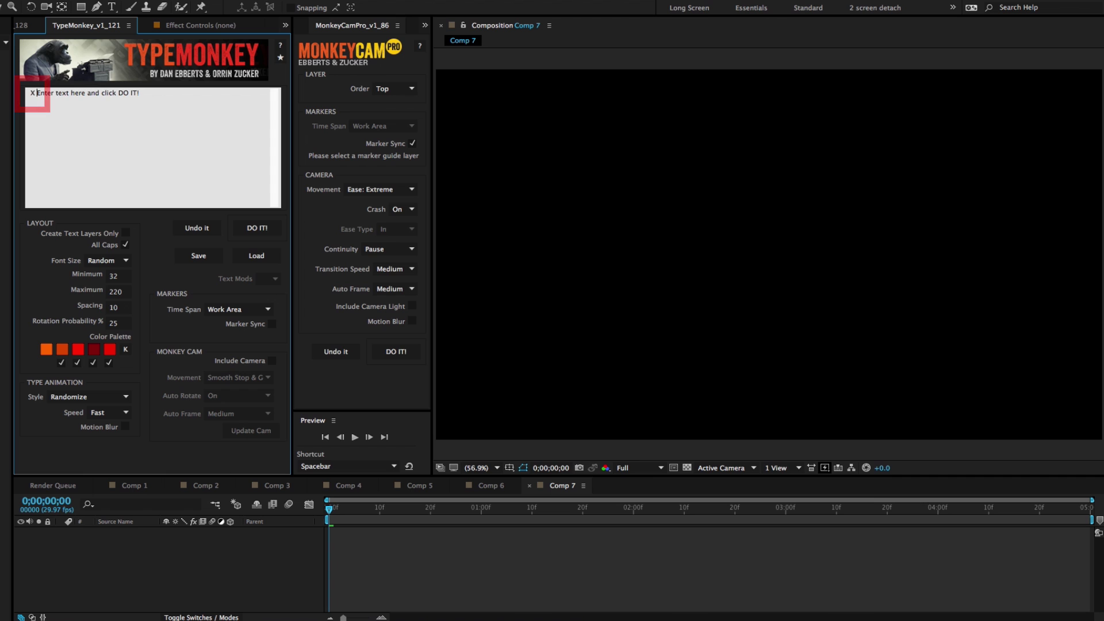
- Build Comp 7's stacked text, add a Crash On MonkeyCam camera at Low intensity, and preview
{"action": "left_click", "coordinate": [253, 228]}
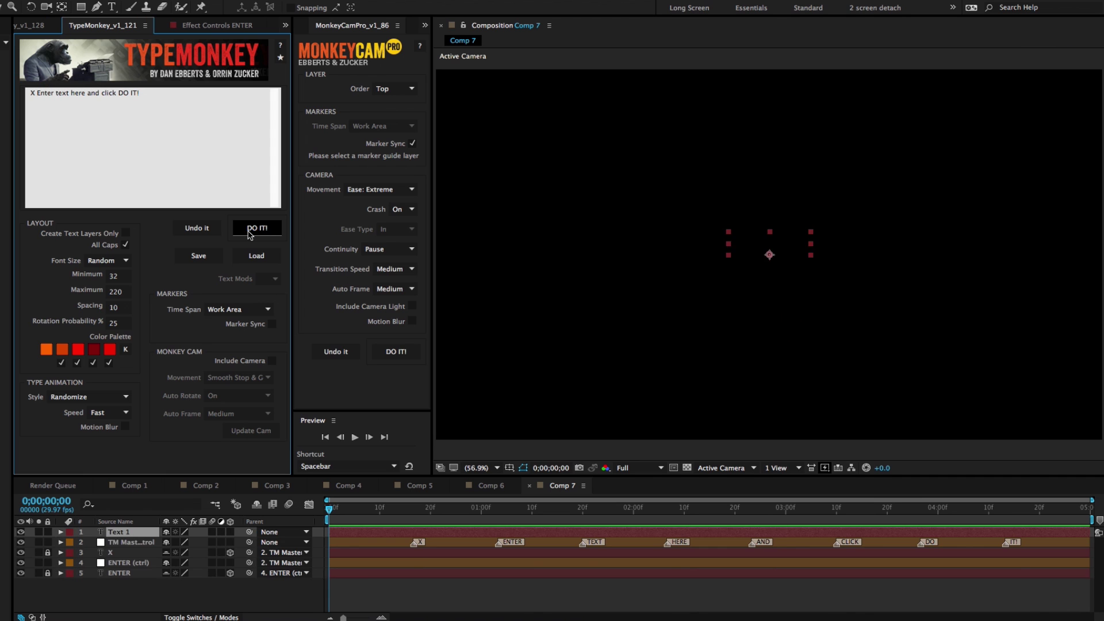
{"action": "left_click", "coordinate": [392, 353]}
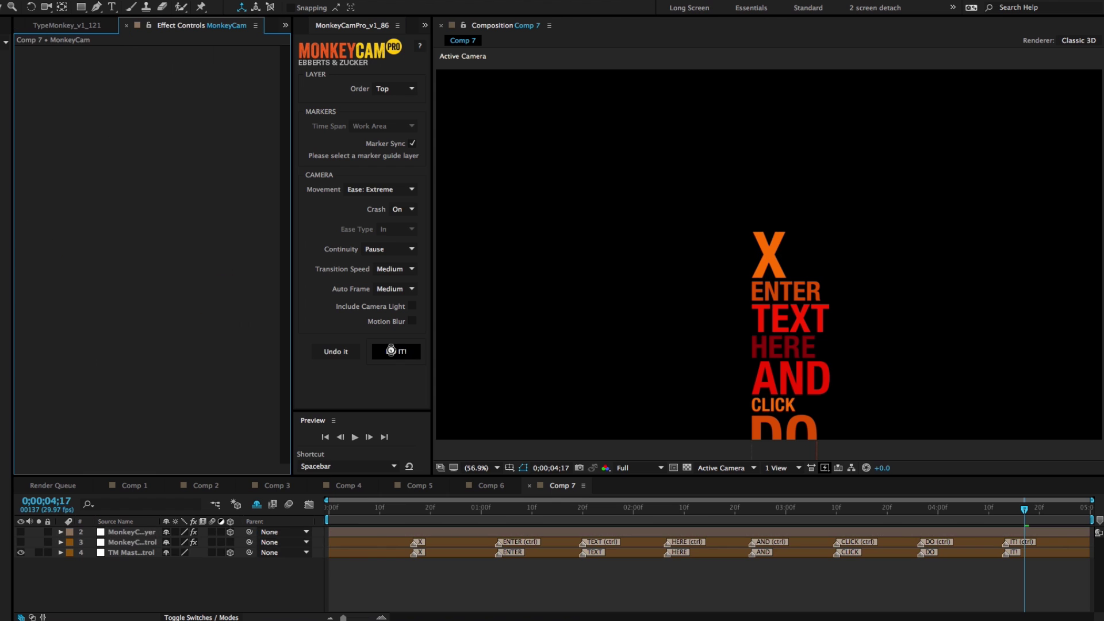
{"action": "left_click", "coordinate": [257, 505]}
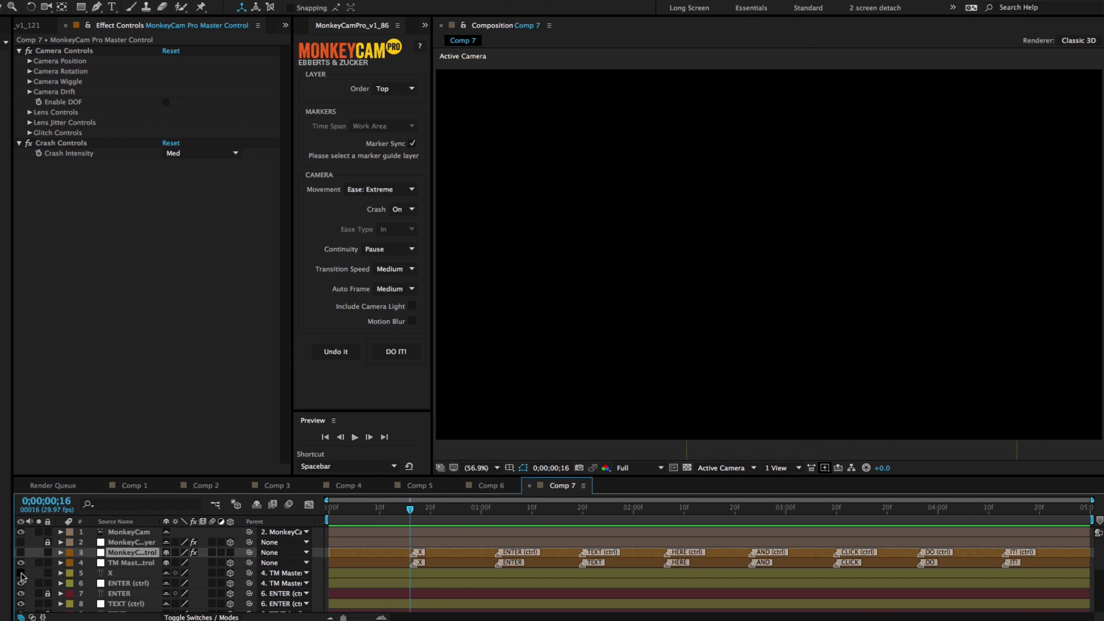
{"action": "left_click", "coordinate": [355, 437]}
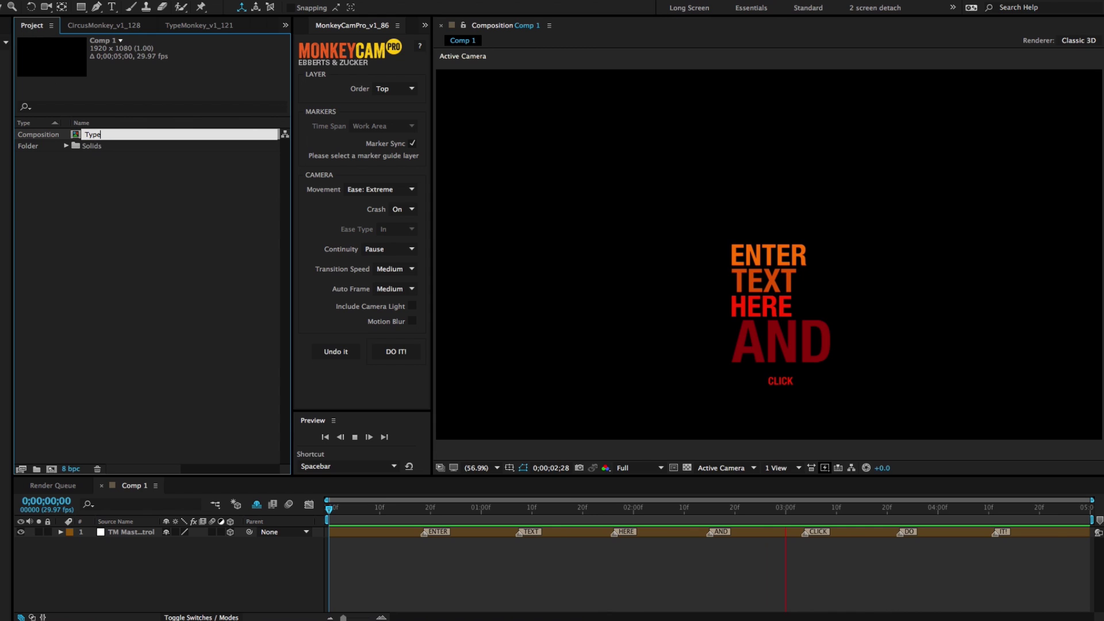
- Rename Comp 1 to TypeMonkey and duplicate it as TypeMonkey Protection
{"action": "key", "text": "Return"}
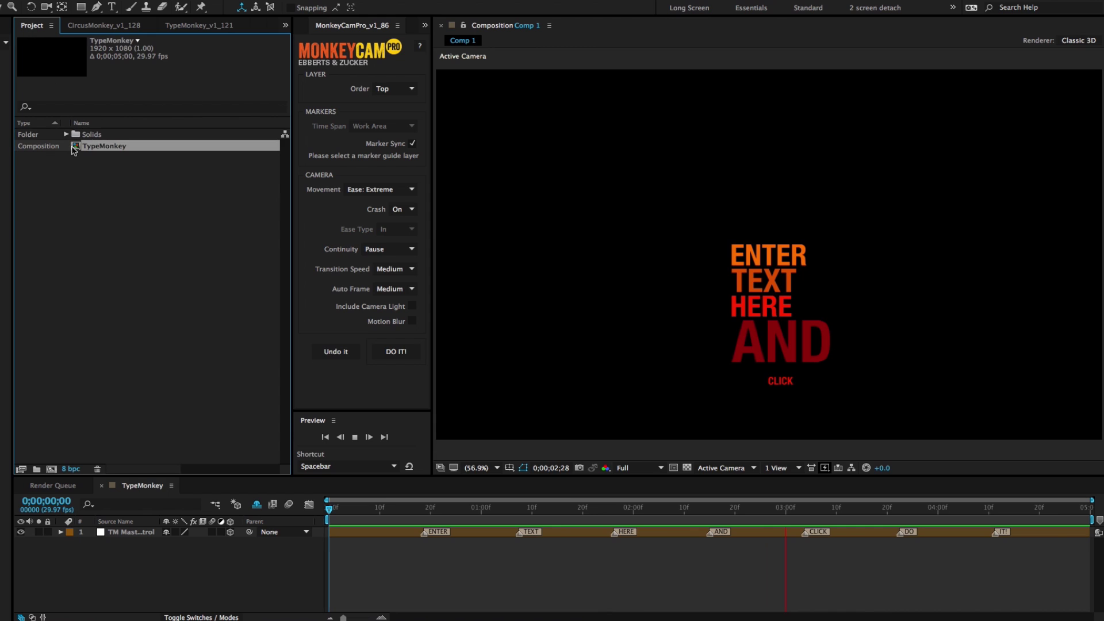
{"action": "key", "text": "ctrl+d"}
{"action": "key", "text": "Return"}
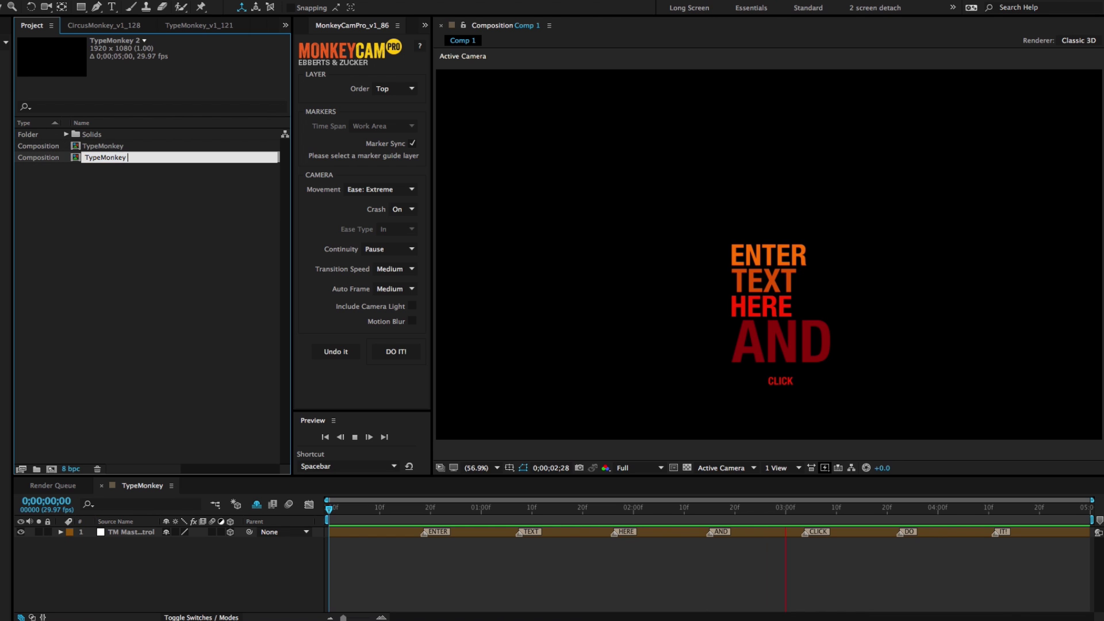
{"action": "left_click", "coordinate": [239, 247]}
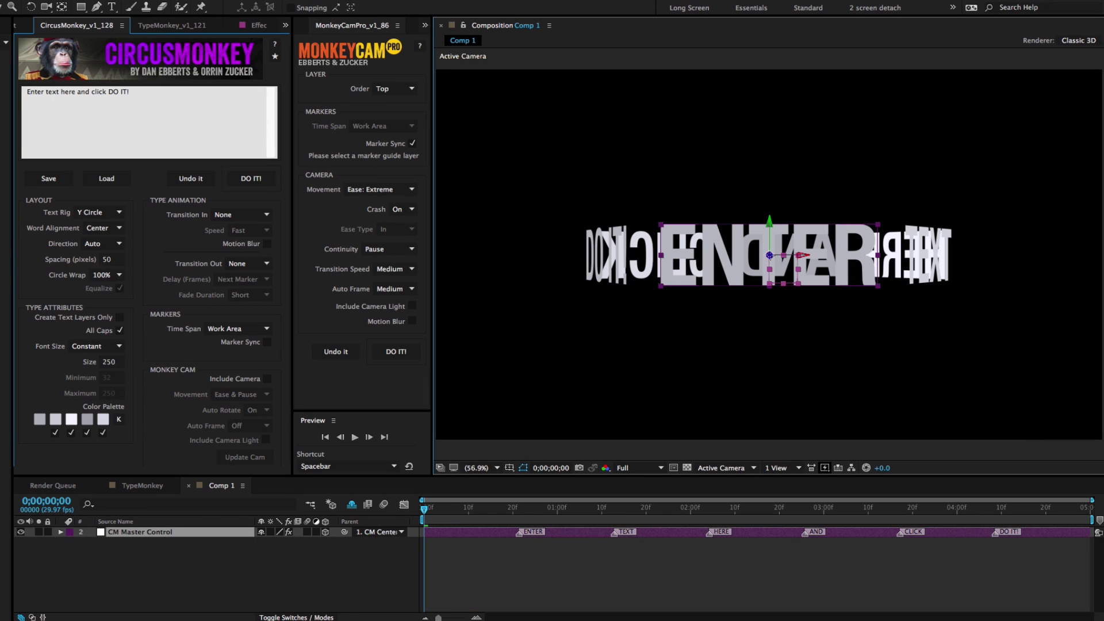
- Reveal the shy layers and lock the CM Center Control layer
{"action": "left_click", "coordinate": [351, 505]}
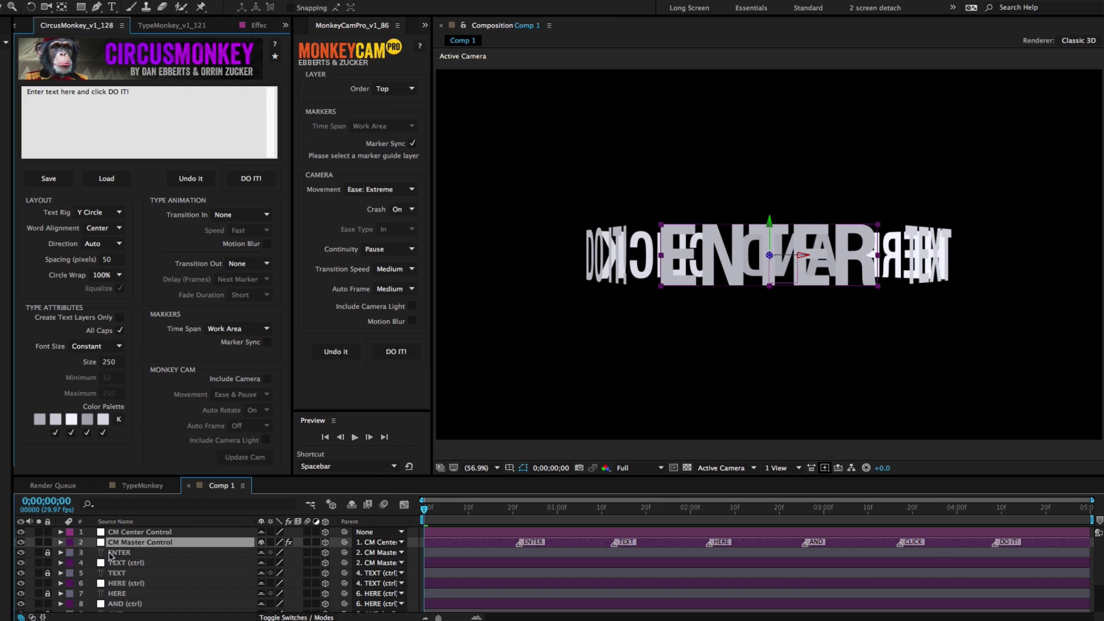
{"action": "left_click", "coordinate": [116, 532]}
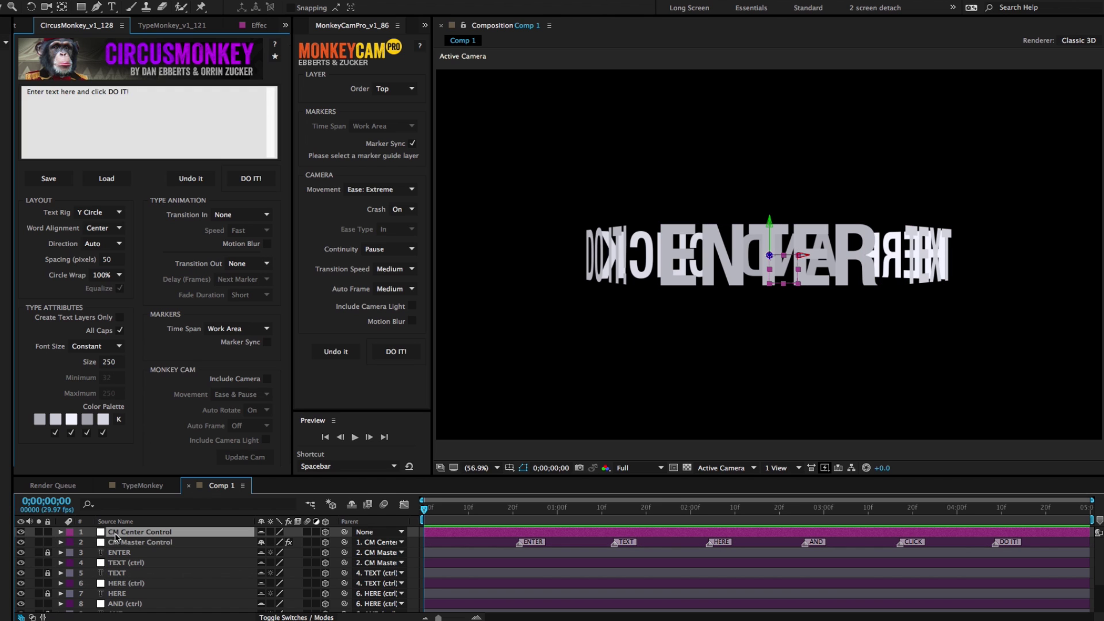
{"action": "left_click", "coordinate": [48, 532]}
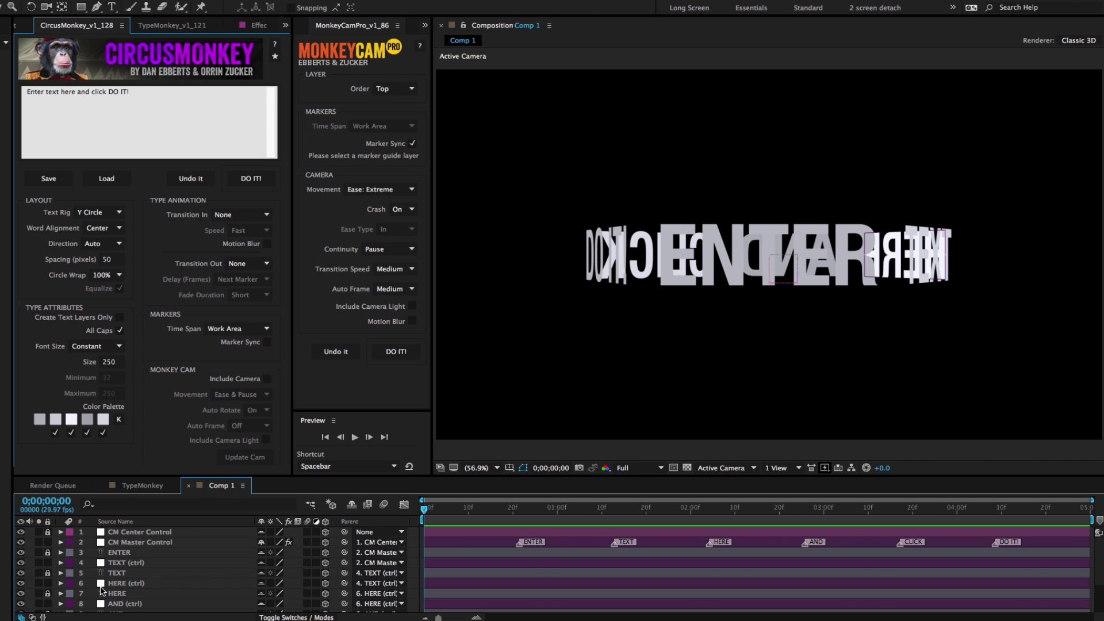